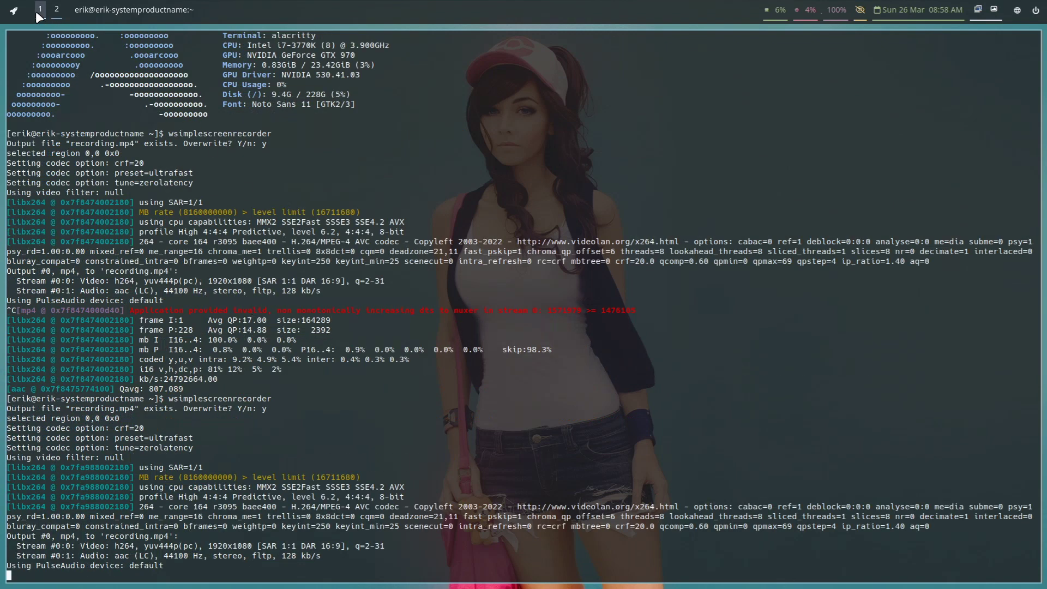
- Switch to workspace 1 and run 'iso' to show release v23.05.01, codename ArcoLinuxB-sway
left_click(39, 10)
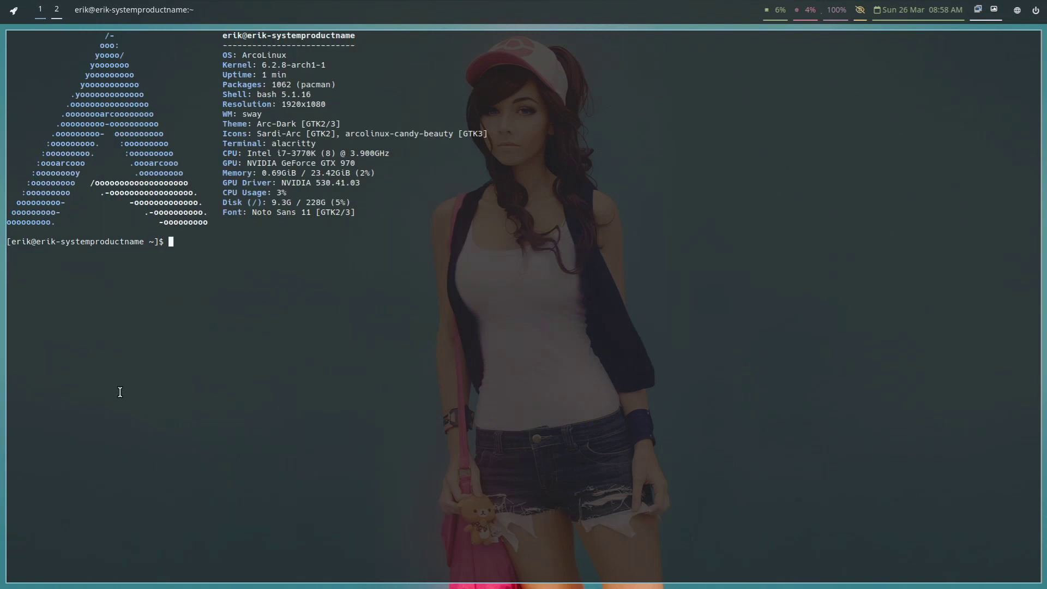
type("iso")
key("Return")
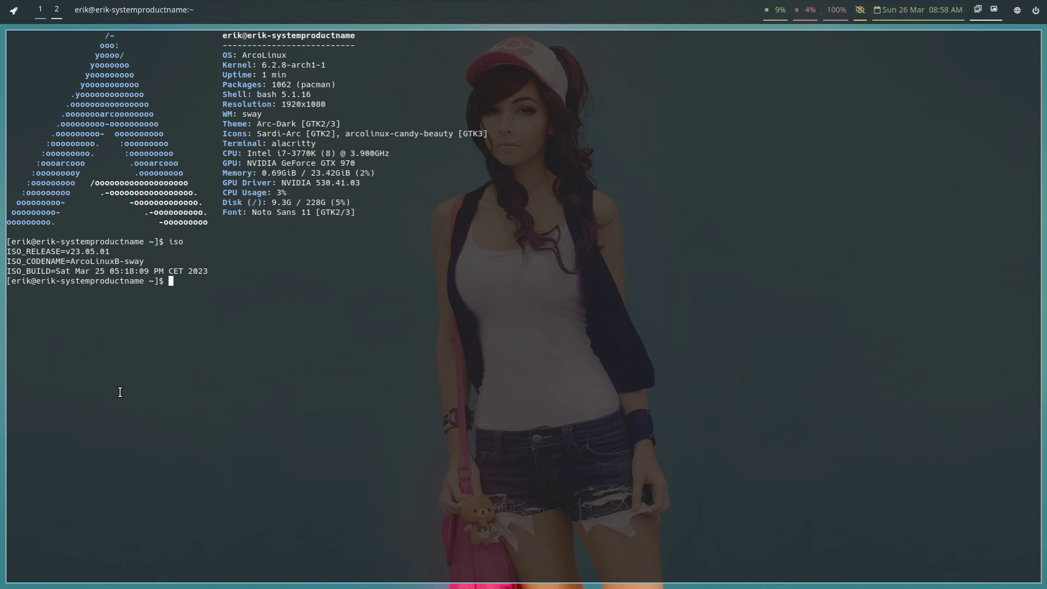
type("nvidia-s")
type("m")
type("i")
- Run nvidia-smi to report driver 530.41.03, CUDA 12.1 and the GTX 970
key("Return")
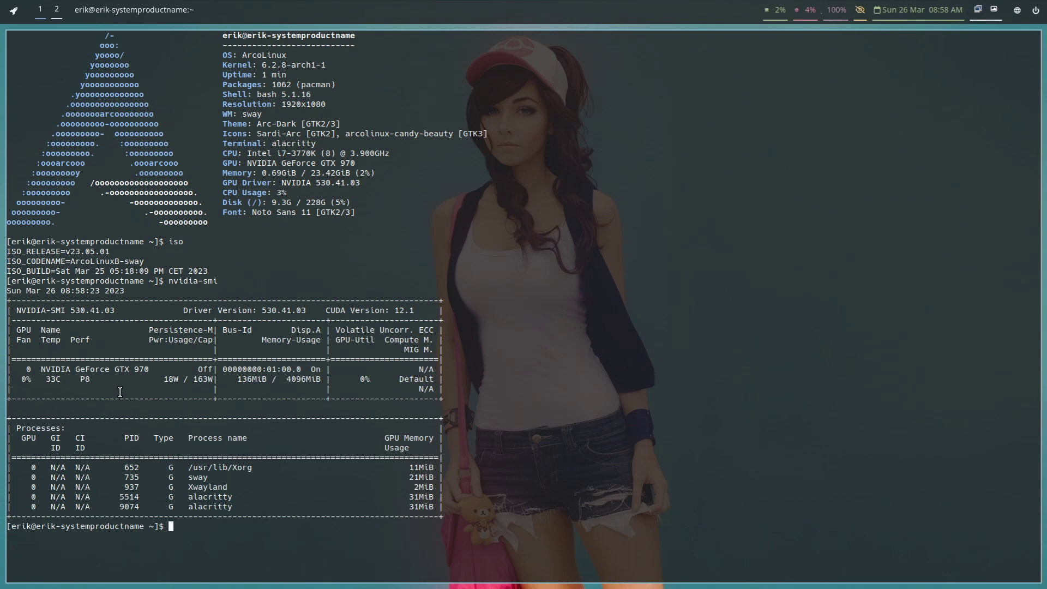